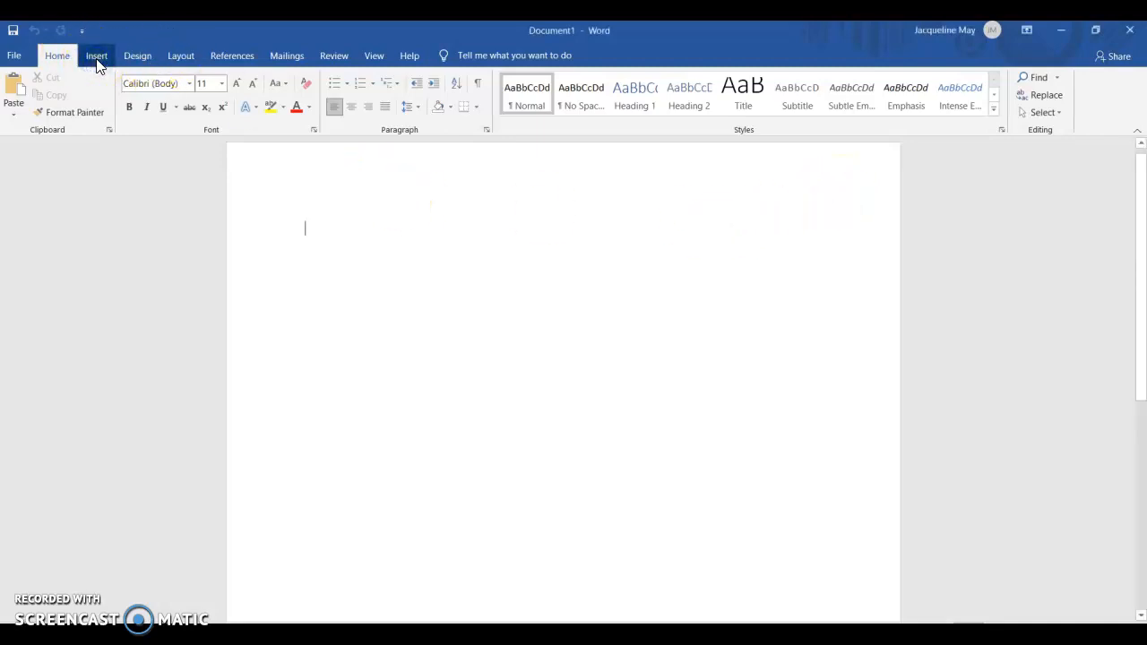
Step: Insert a Plain Number 3 page number in the header and add the student's last name before it
{"action": "left_click", "coordinate": [99, 61]}
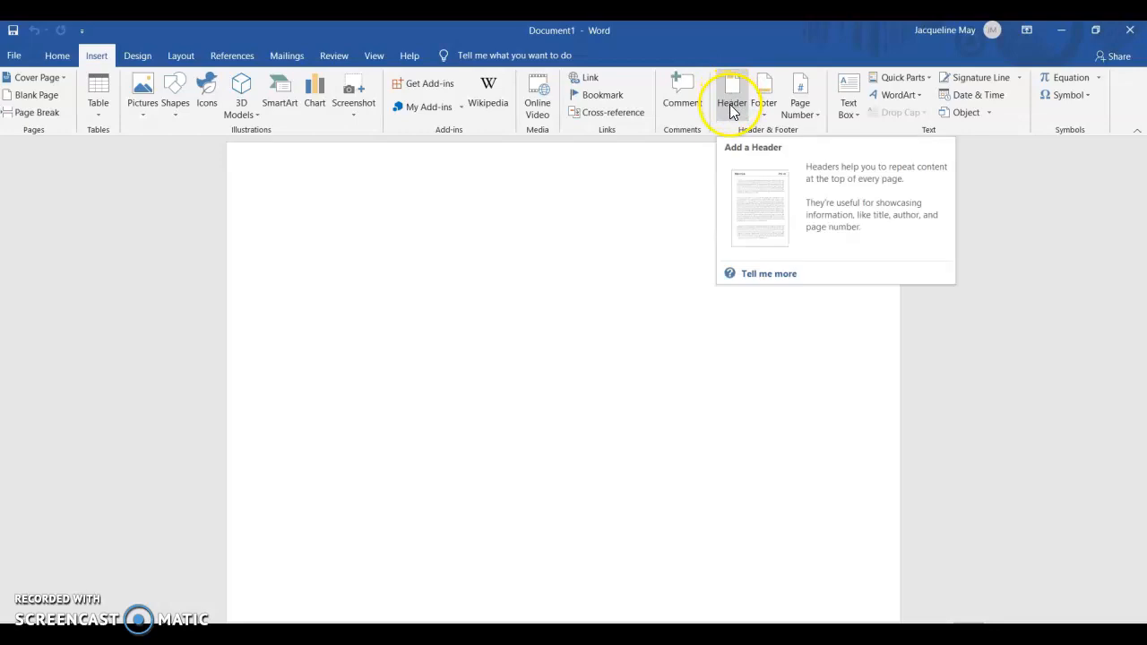
{"action": "left_click", "coordinate": [804, 111]}
{"action": "left_click", "coordinate": [822, 132]}
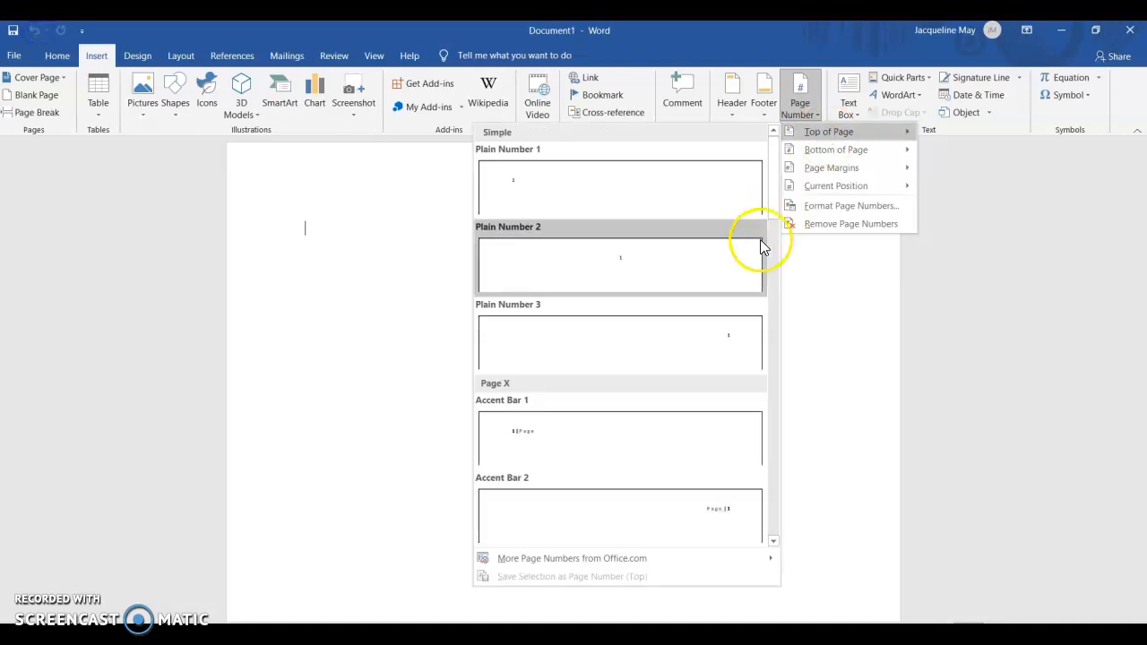
{"action": "left_click", "coordinate": [679, 349]}
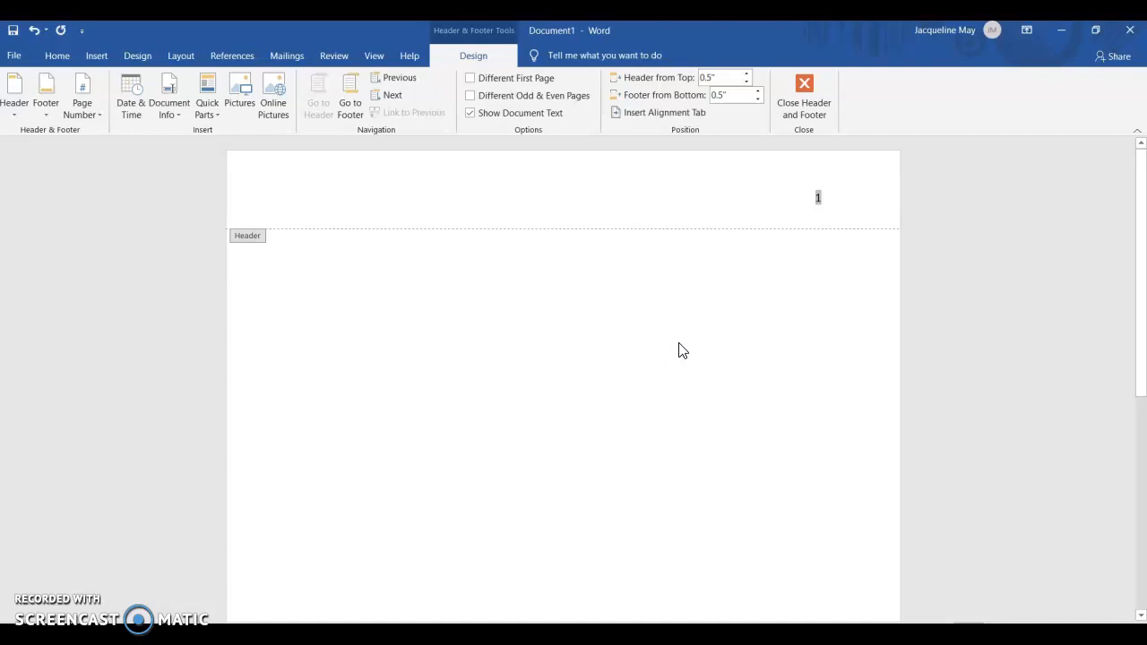
{"action": "type", "text": "Jones"}
Step: Format the header's last name and page number in Times New Roman, size 12, and close the header
{"action": "left_click_drag", "start_coordinate": [859, 201], "coordinate": [745, 205]}
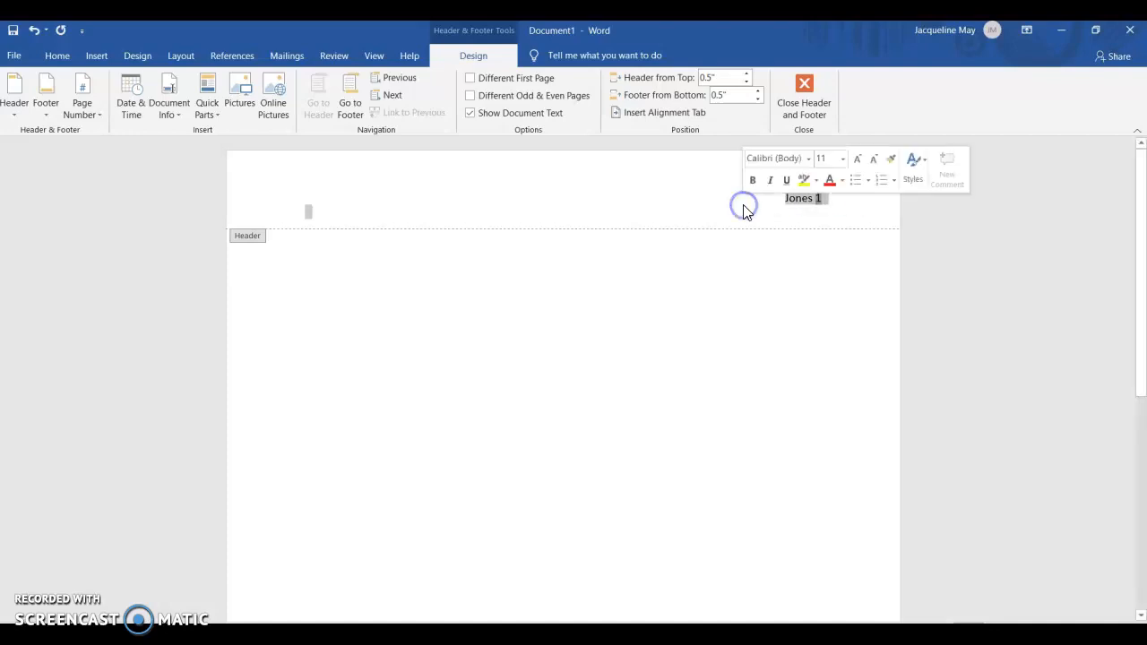
{"action": "left_click", "coordinate": [809, 160]}
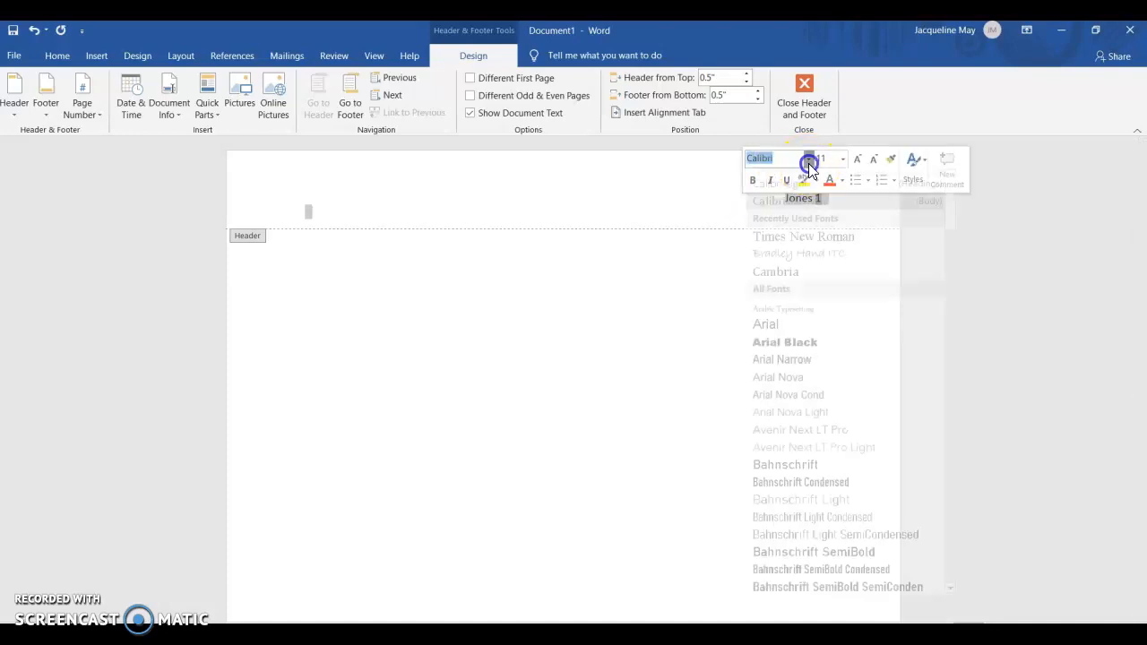
{"action": "left_click", "coordinate": [812, 250]}
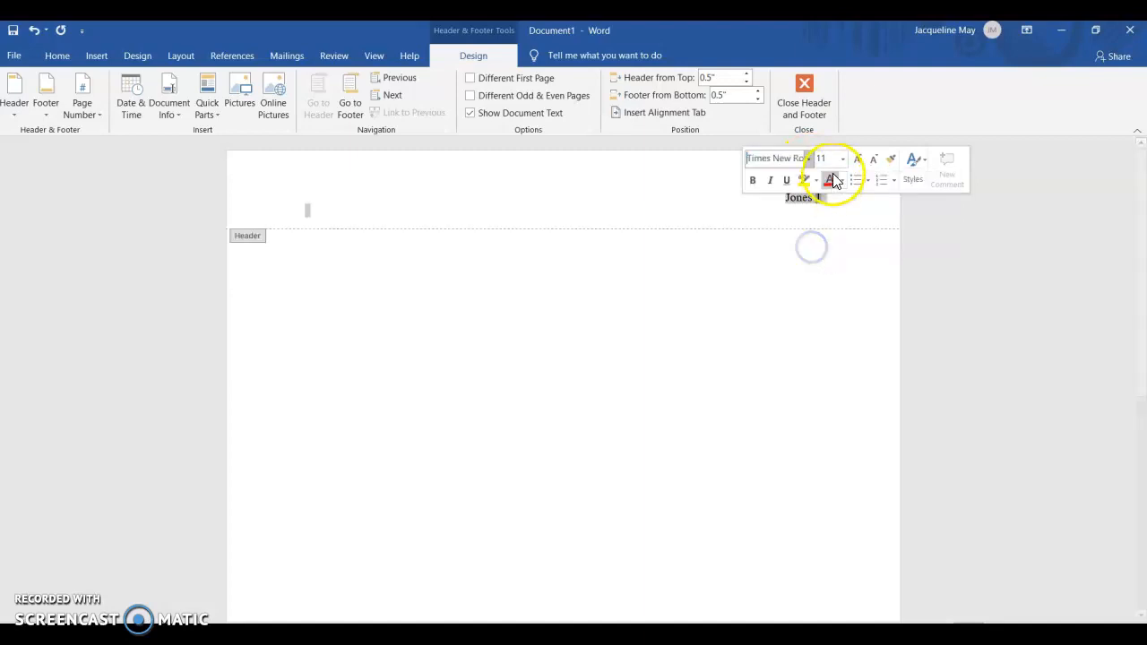
{"action": "left_click", "coordinate": [842, 158]}
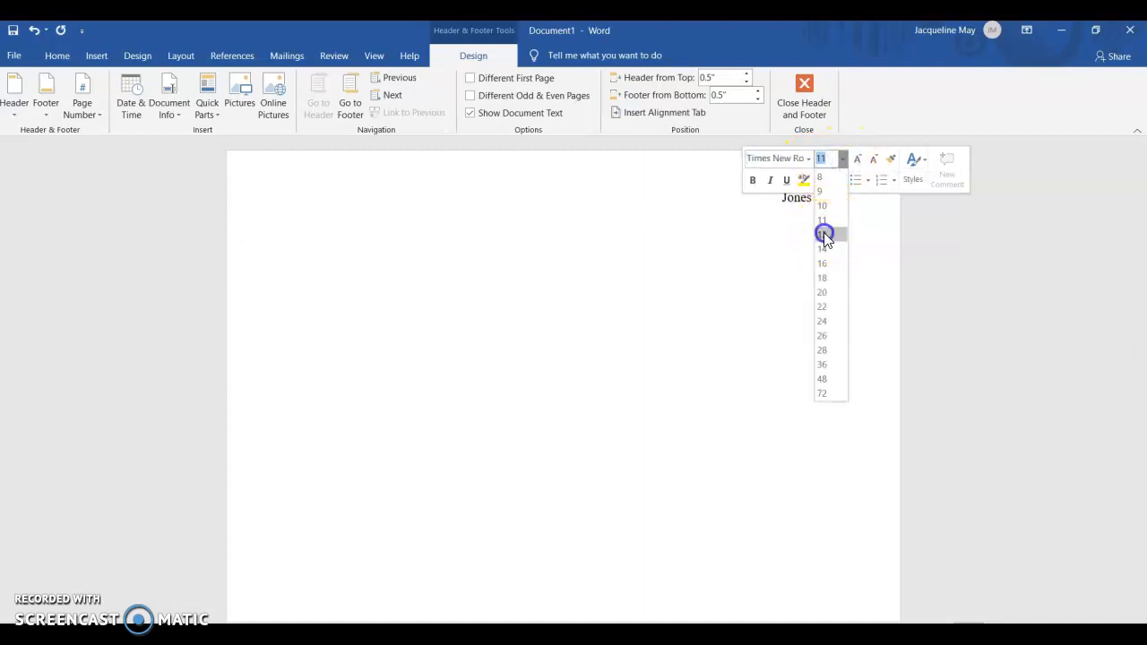
{"action": "left_click", "coordinate": [821, 235]}
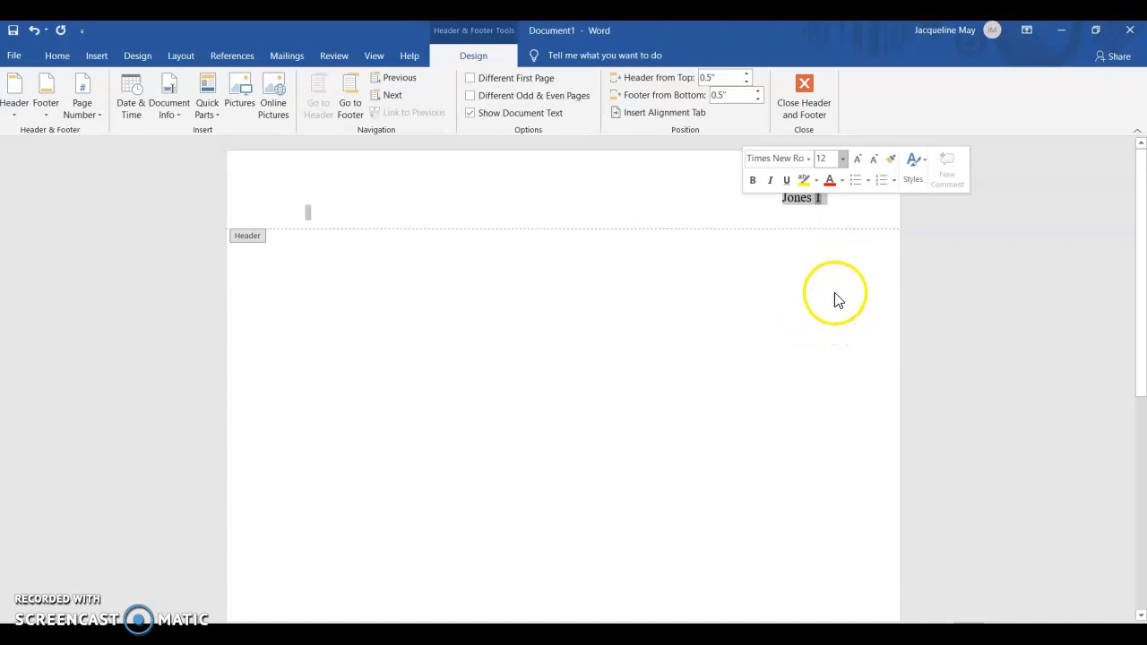
{"action": "left_click", "coordinate": [802, 103]}
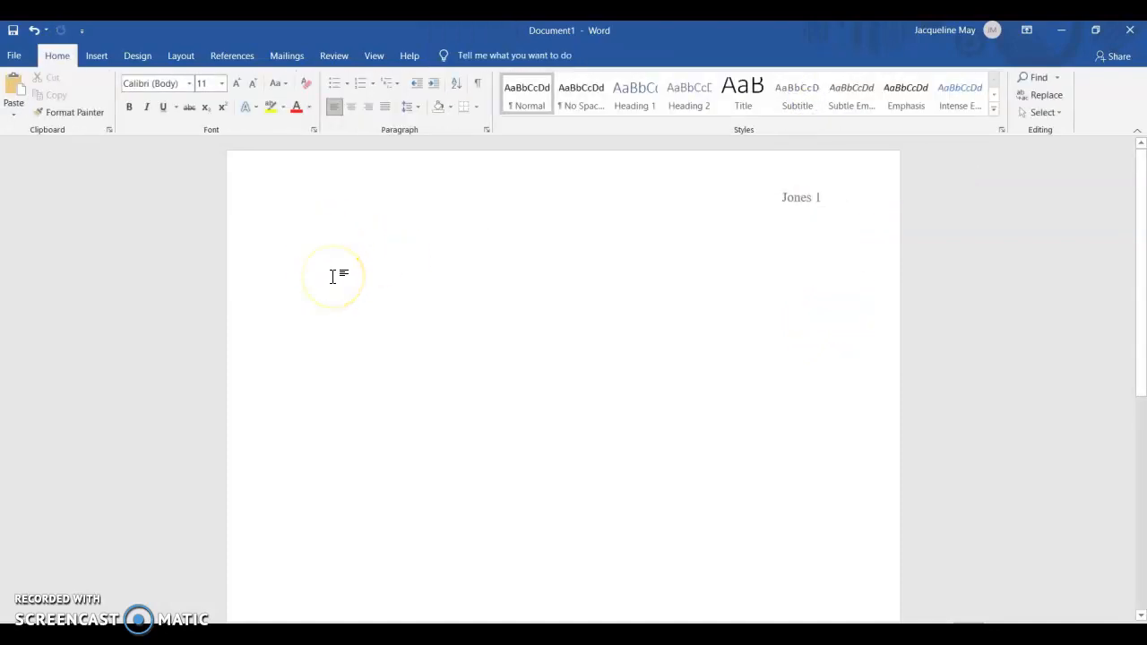
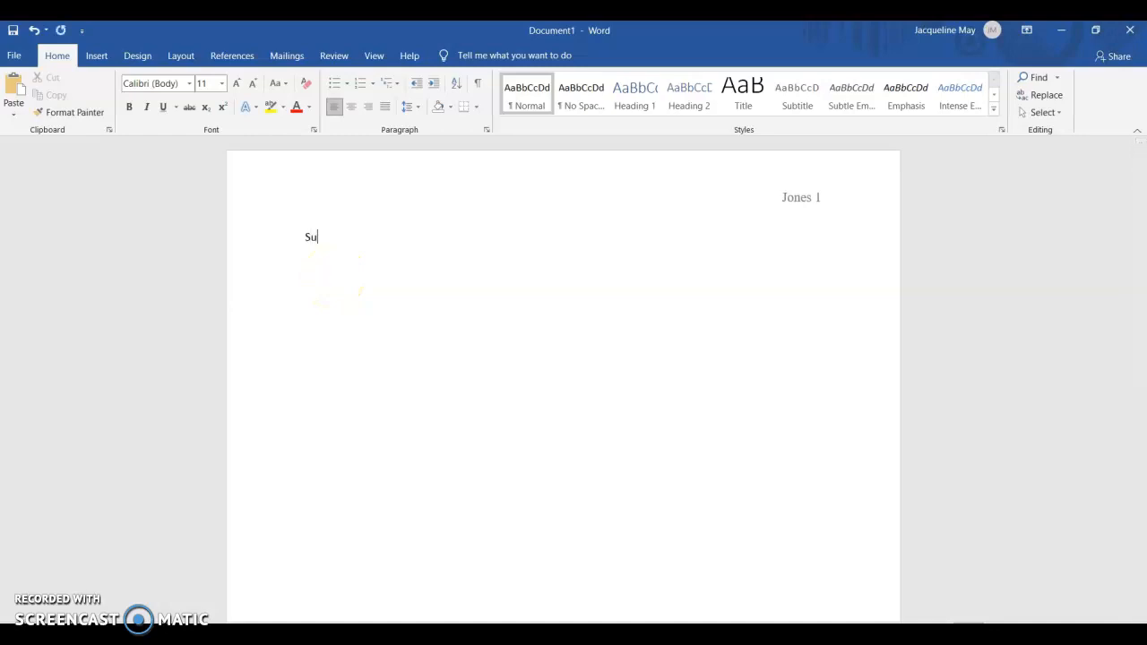
Step: Enter the student's full name on the first line of the page and format it in Times New Roman, size 12
{"action": "left_click", "coordinate": [274, 240]}
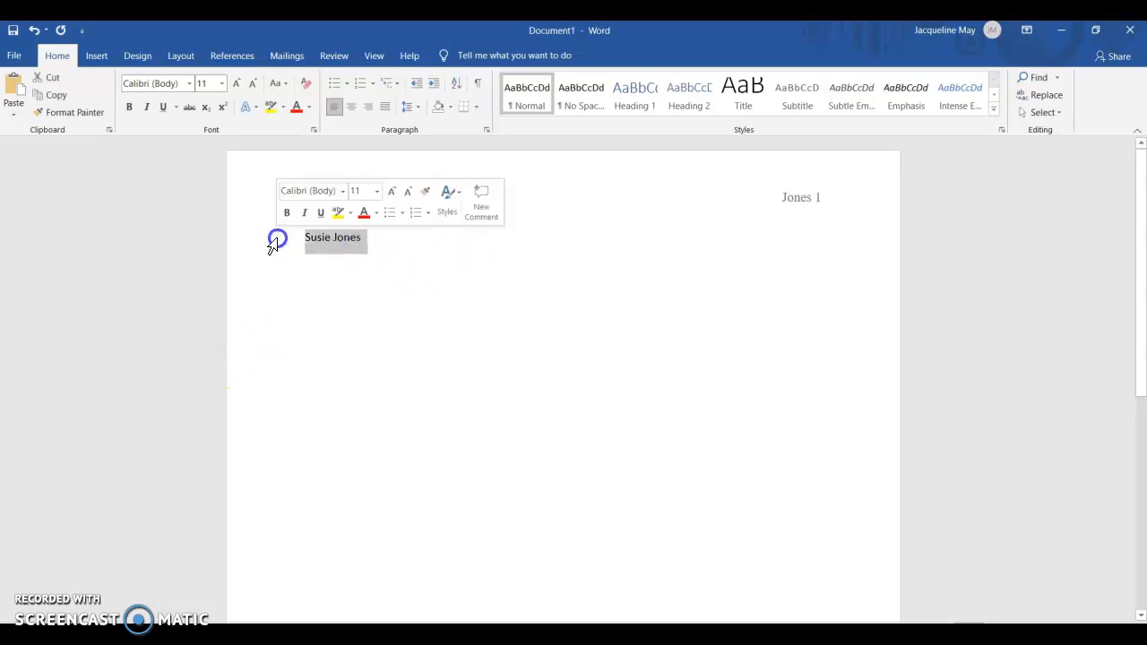
{"action": "left_click", "coordinate": [189, 84]}
{"action": "left_click", "coordinate": [205, 173]}
{"action": "left_click", "coordinate": [221, 83]}
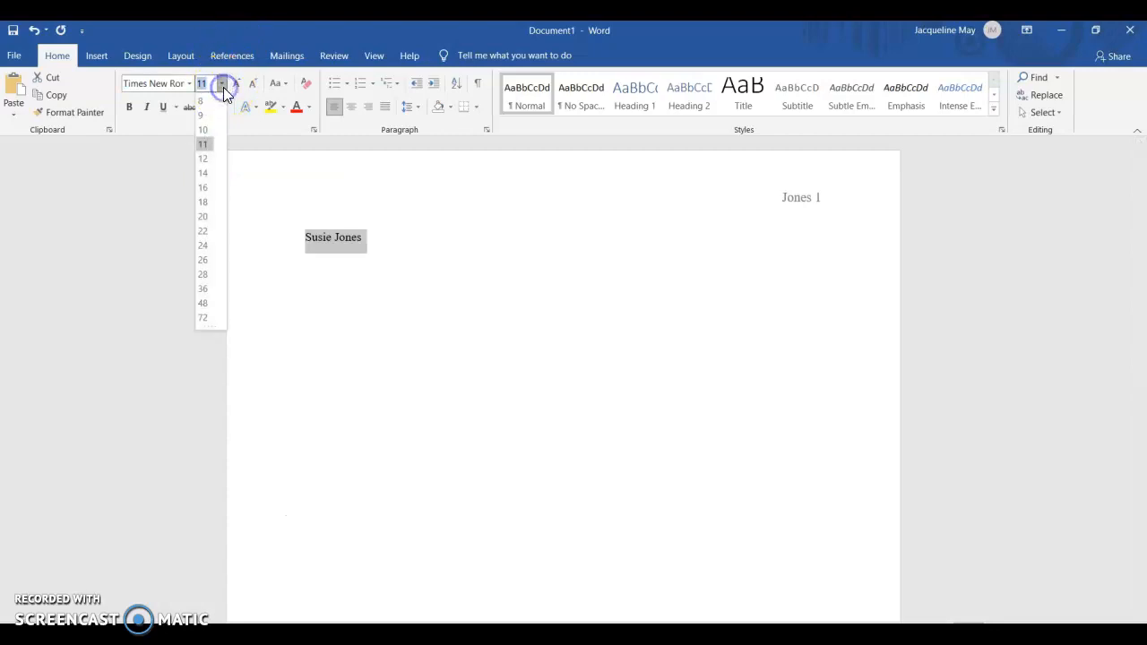
{"action": "left_click", "coordinate": [204, 159]}
{"action": "left_click", "coordinate": [427, 241]}
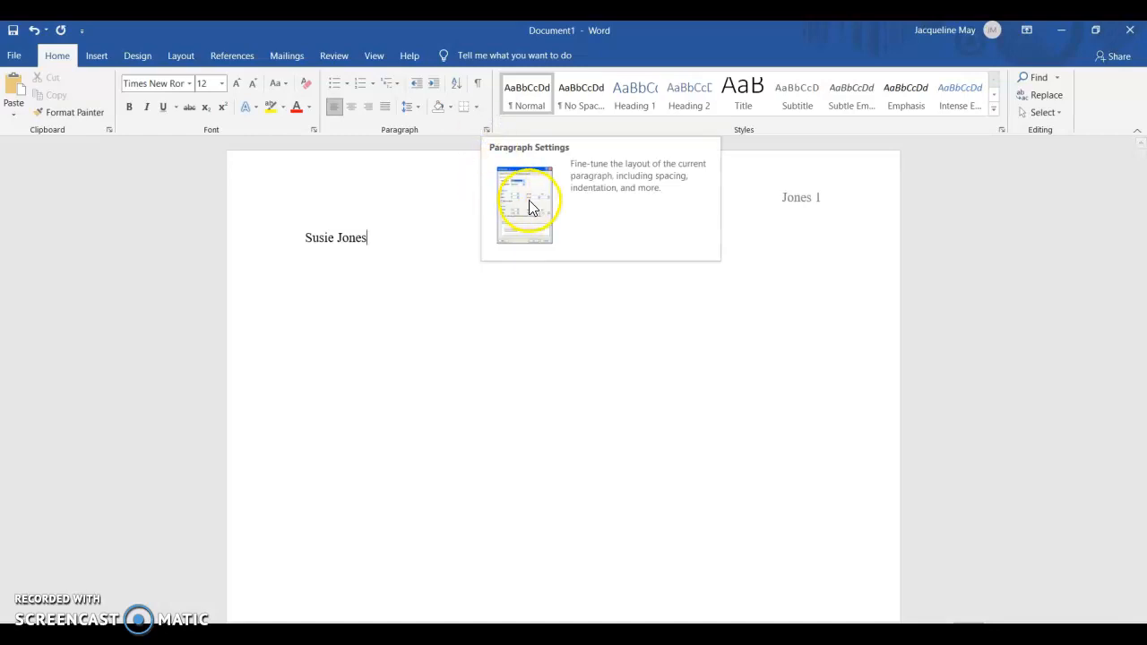
Step: Set the line spacing of the student's name paragraph to double
{"action": "left_click", "coordinate": [485, 131]}
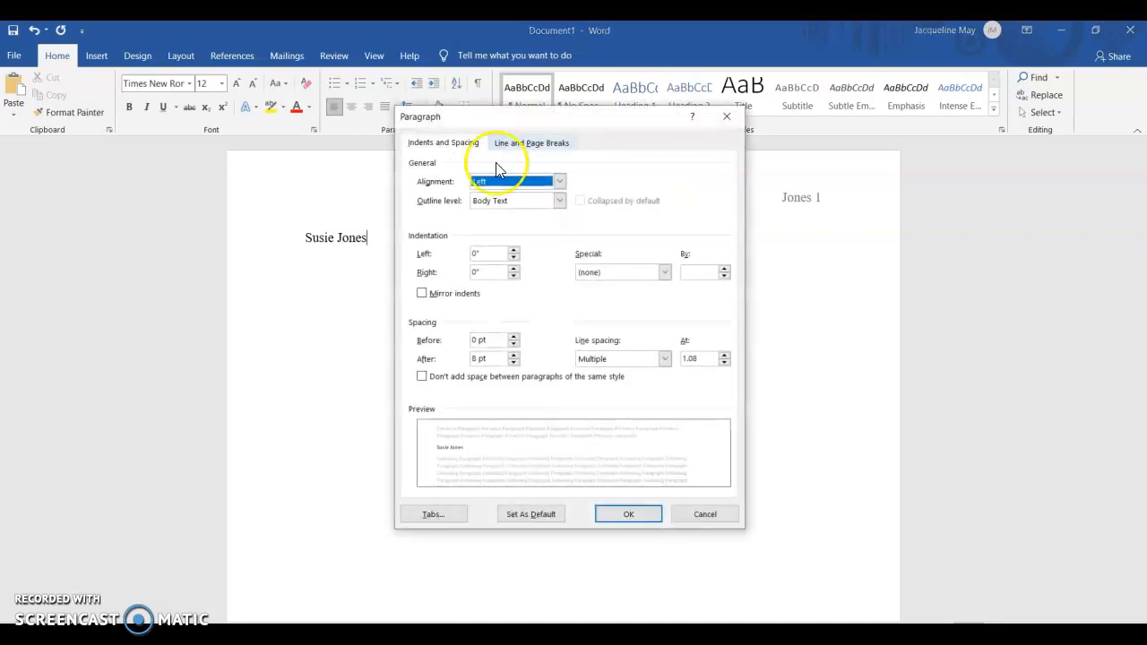
{"action": "left_click", "coordinate": [664, 359]}
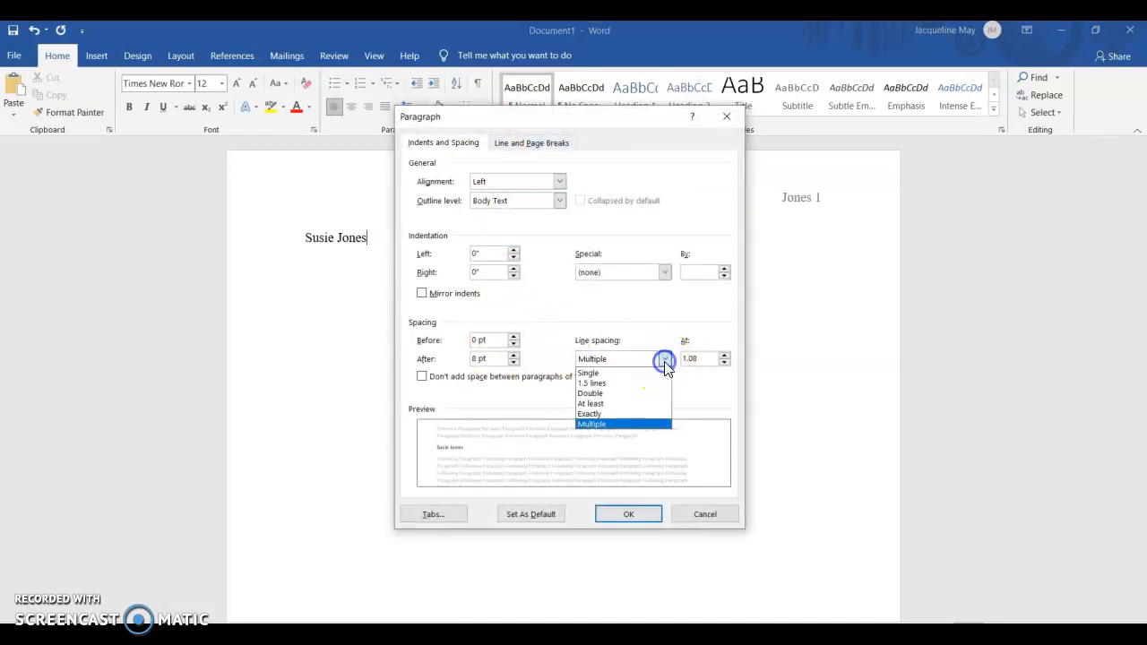
{"action": "left_click", "coordinate": [633, 400]}
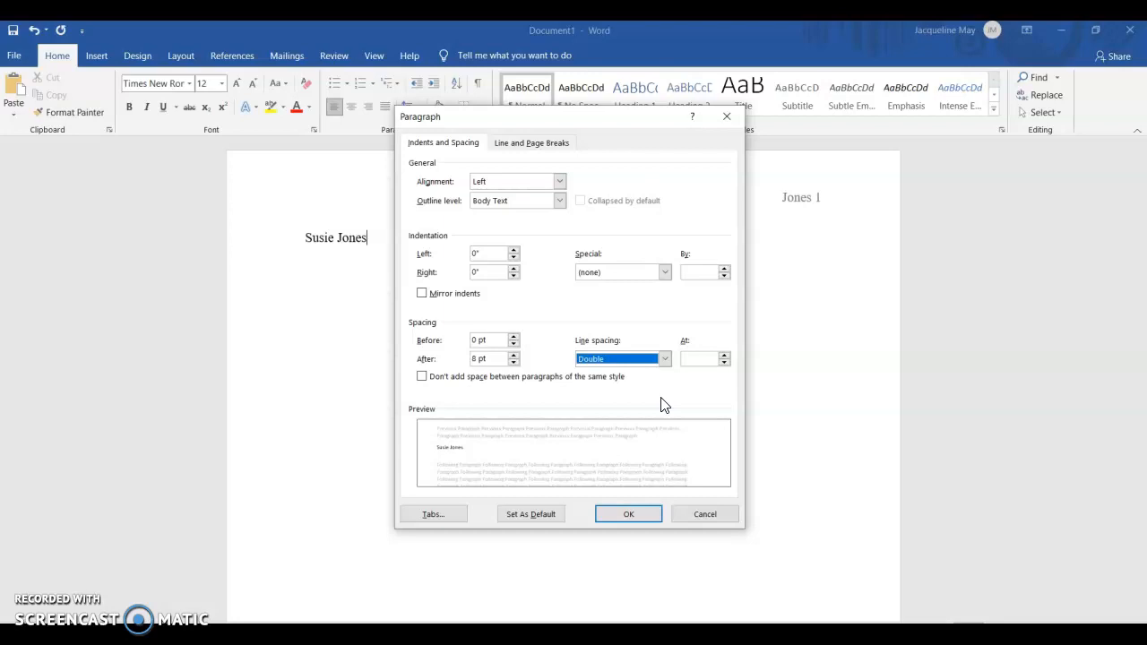
{"action": "left_click", "coordinate": [423, 380]}
{"action": "left_click", "coordinate": [628, 514]}
{"action": "left_click", "coordinate": [511, 384]}
Step: Add the professor's title and last name on a new line below the student's name
{"action": "key", "text": "Return"}
{"action": "type", "text": "Professor May"}
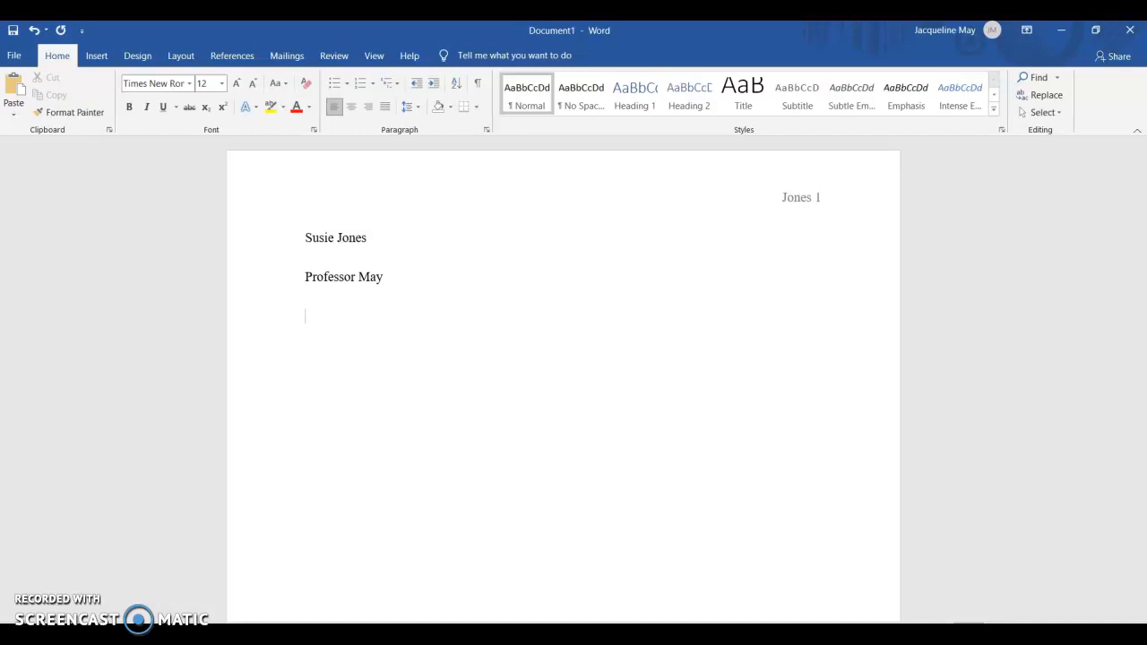
Step: Enter the course name English Composition II on the line below the professor's name
{"action": "type", "text": "English Compositio"}
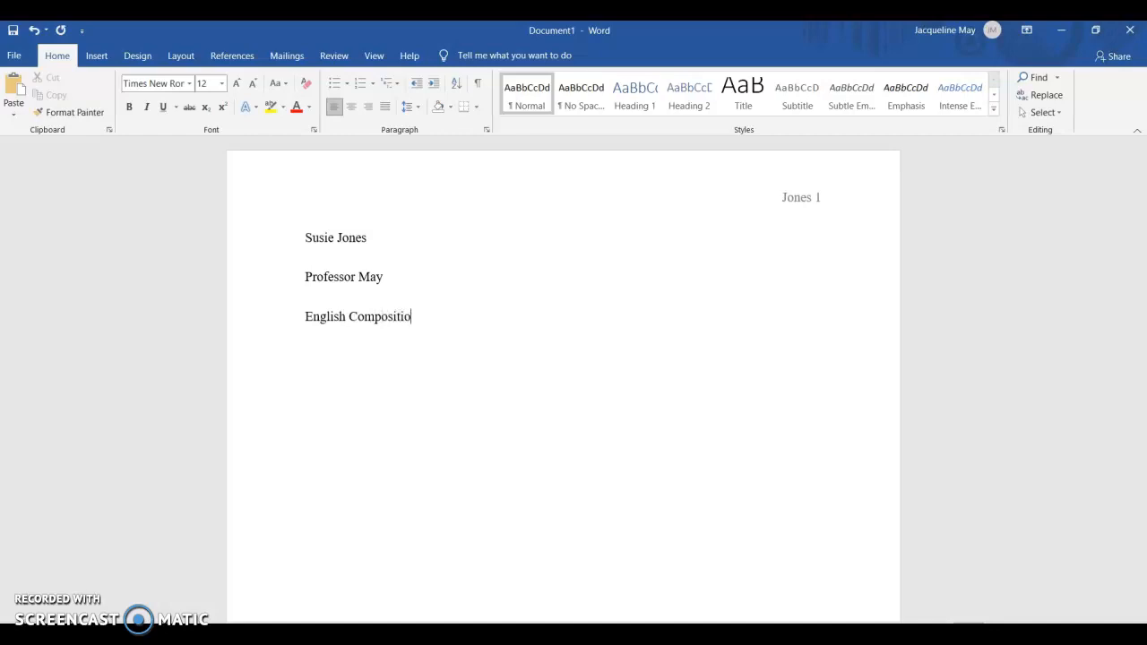
{"action": "type", "text": "n II"}
{"action": "key", "text": "Return"}
Step: Enter the date 25 February 2021 on the line below the course name
{"action": "type", "text": "25 Februa"}
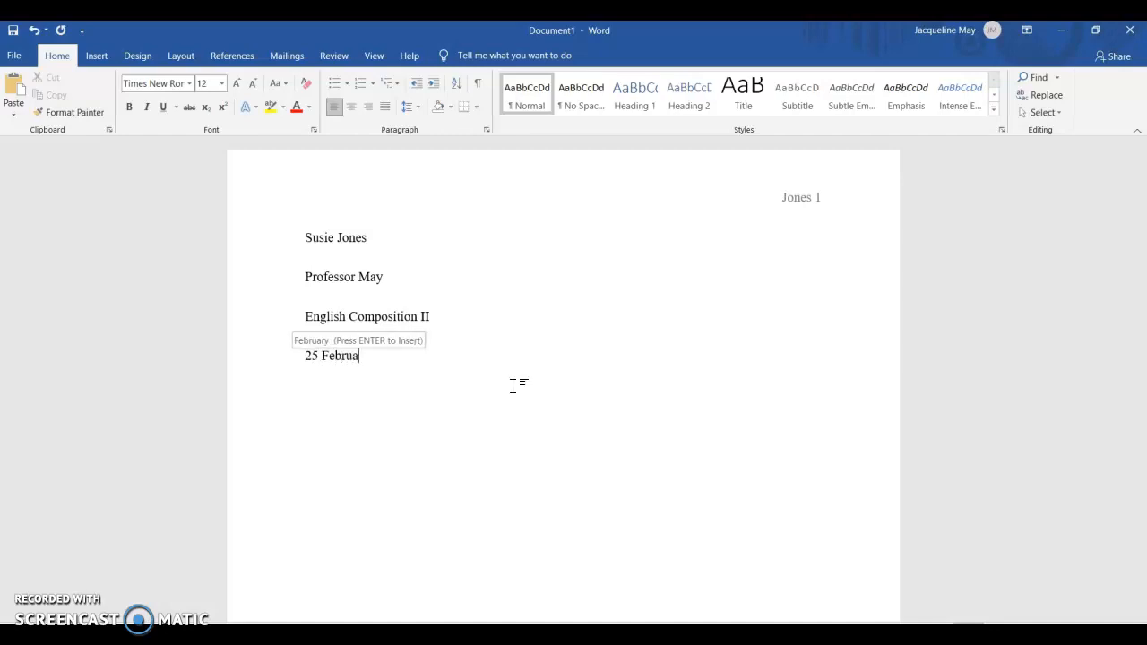
{"action": "type", "text": "ry "}
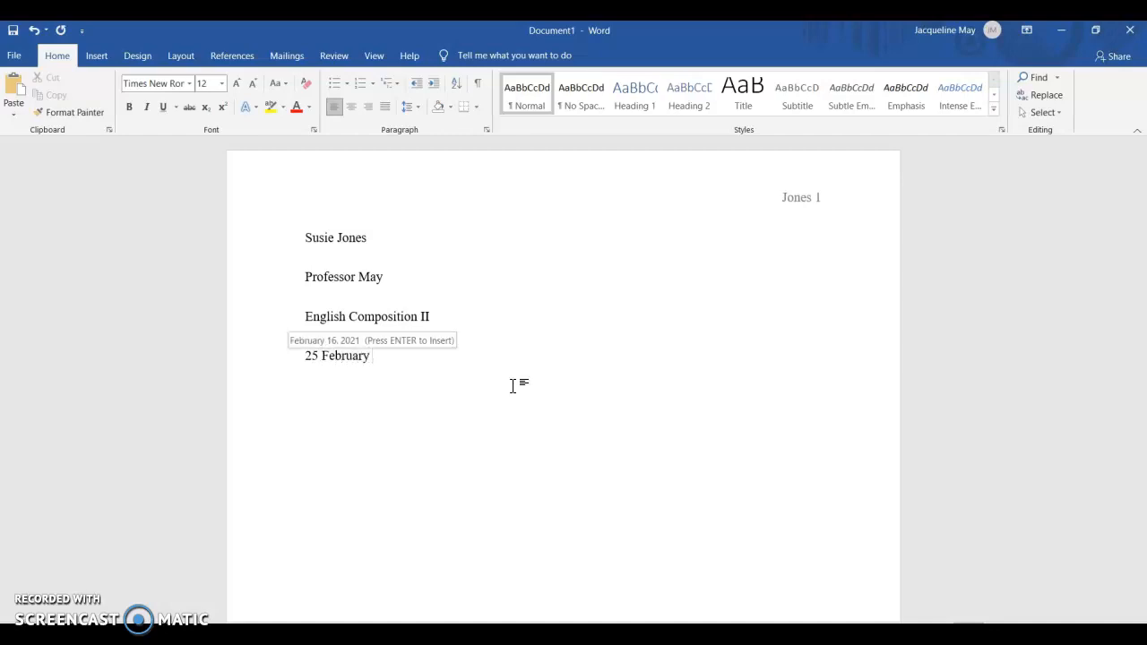
{"action": "type", "text": "2021"}
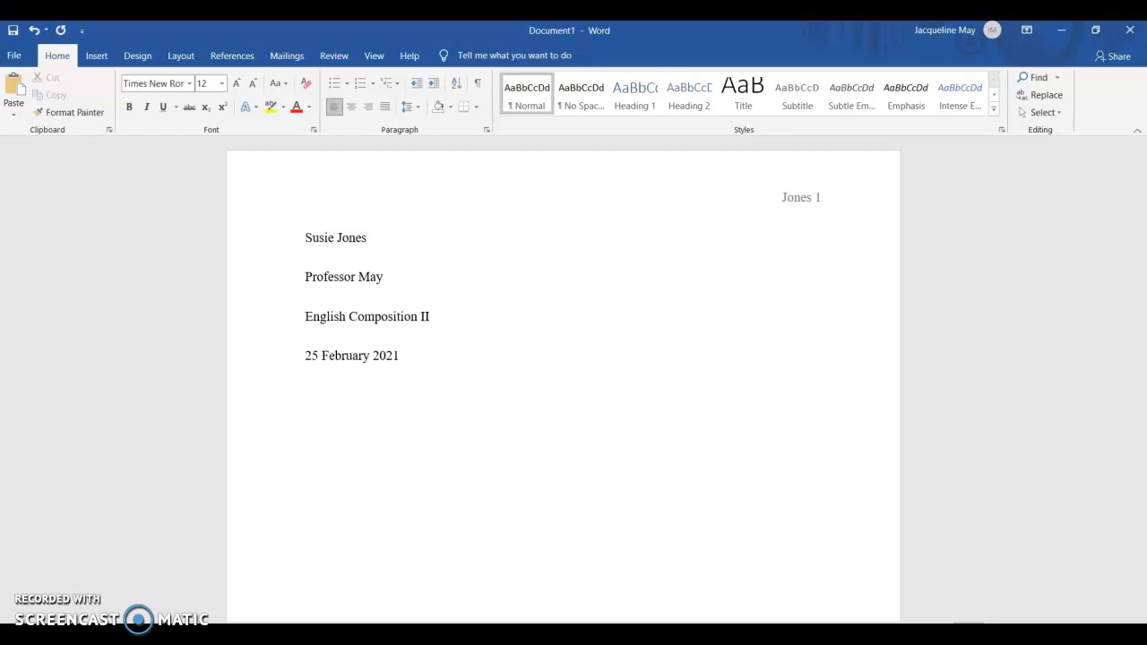
Step: Add the centered essay title Predators in Ray Bradbury's “The Veldt” on a new line below the date
{"action": "key", "text": "Return"}
{"action": "type", "text": "ators i"}
{"action": "type", "text": "n Ray"}
{"action": "type", "text": " Bra"}
{"action": "type", "text": "dbury"}
{"action": "type", "text": "'s"}
{"action": "type", "text": "\"The V"}
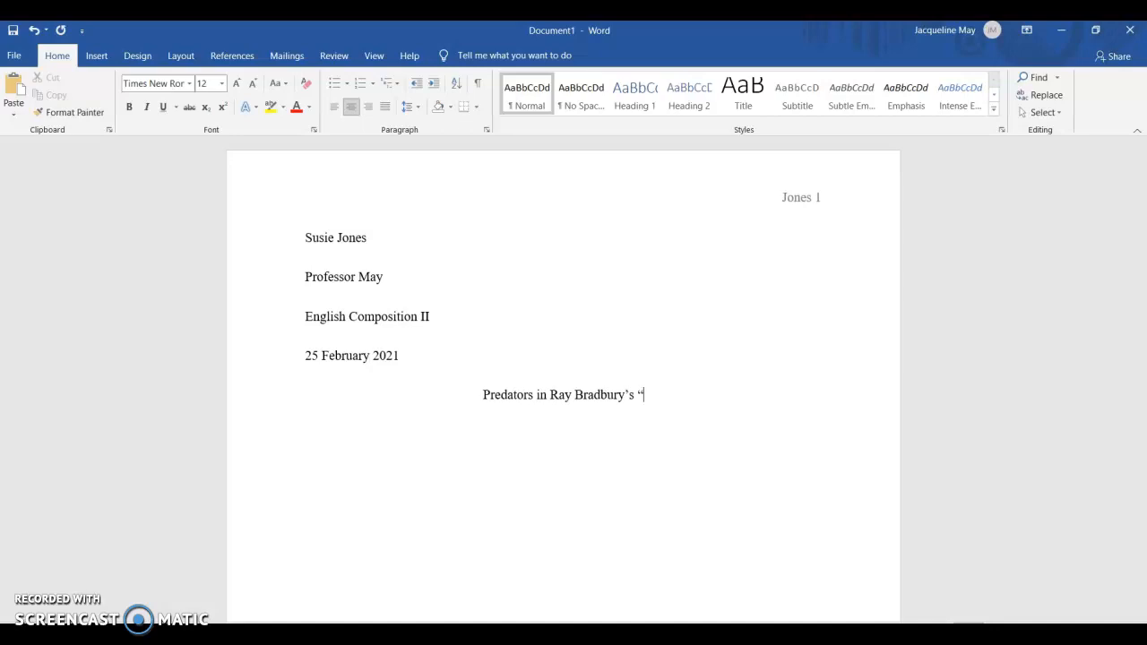
{"action": "type", "text": "el"}
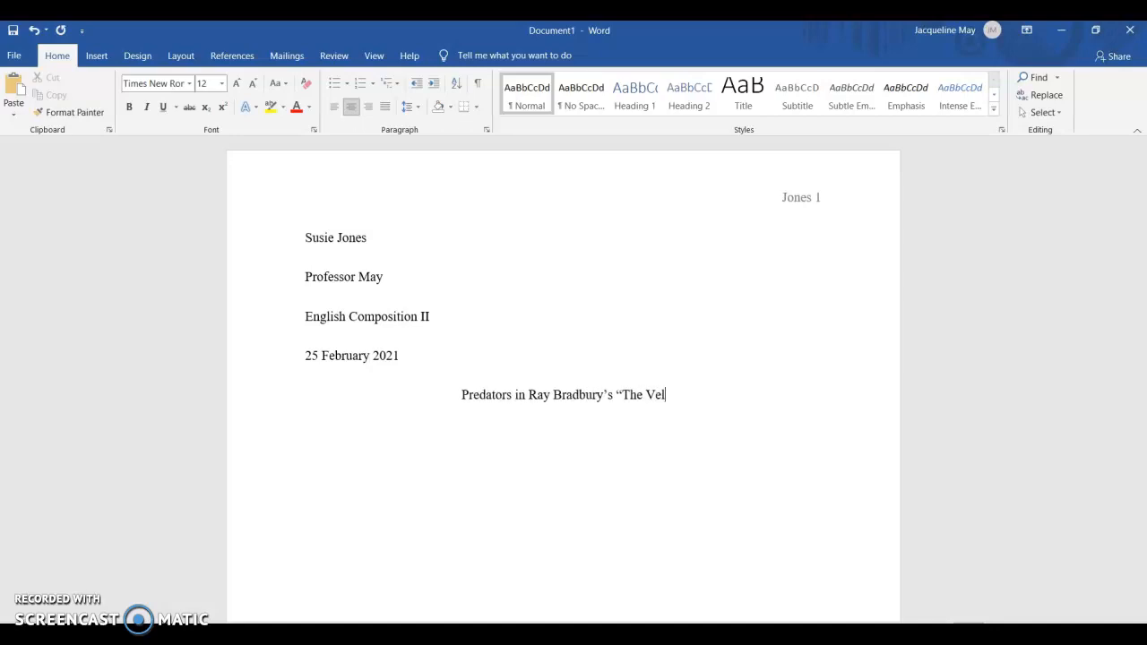
{"action": "type", "text": "dt"}
{"action": "type", "text": "\""}
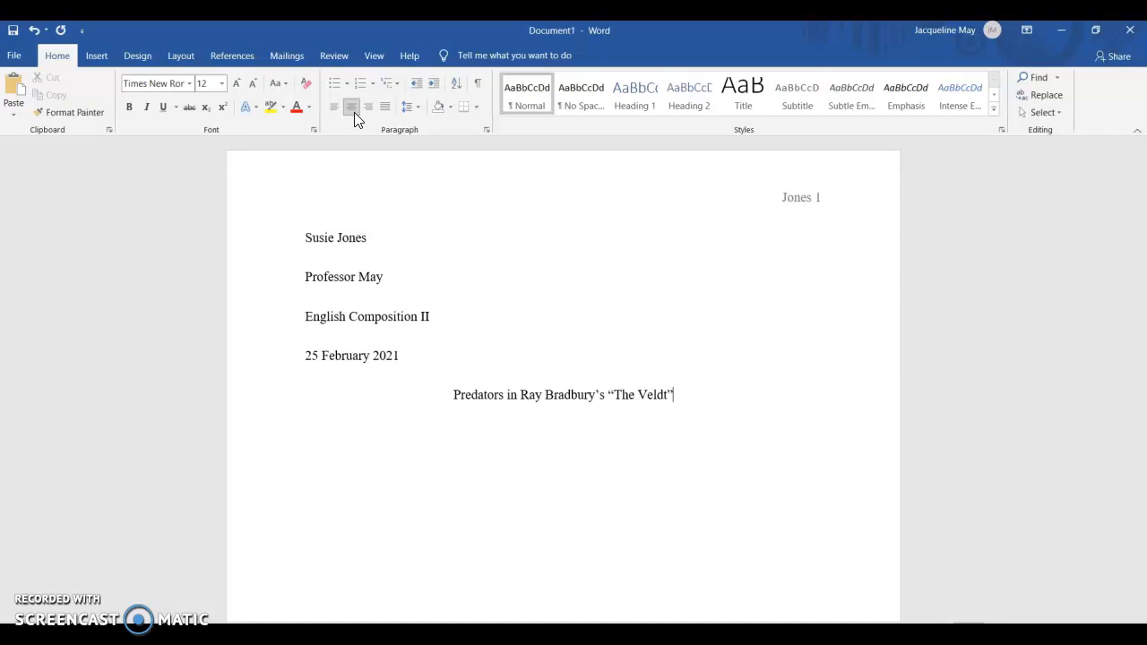
Step: Start a left-aligned, tab-indented paragraph below the title and check the document's default tab stop setting
{"action": "key", "text": "Return"}
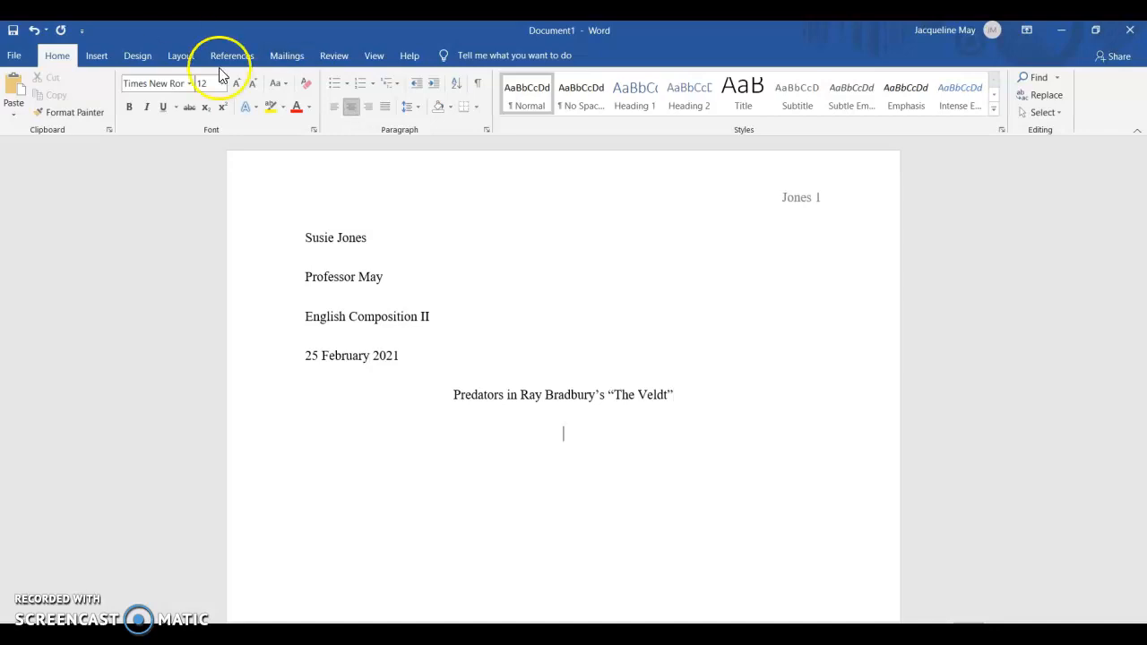
{"action": "left_click", "coordinate": [337, 113]}
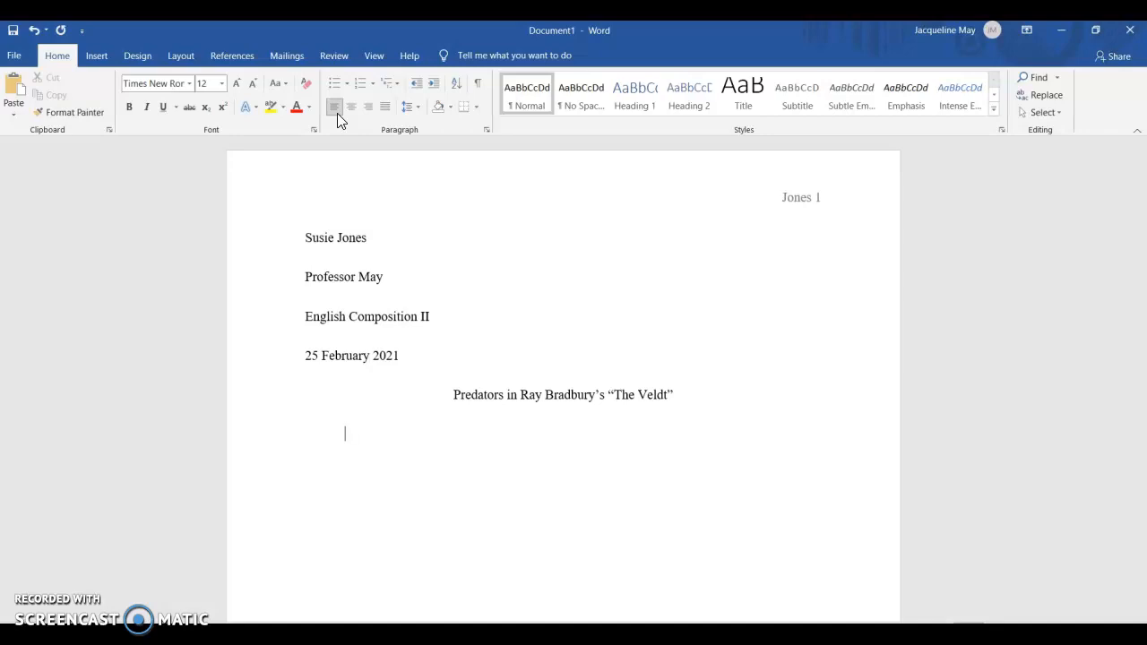
{"action": "left_click", "coordinate": [487, 131]}
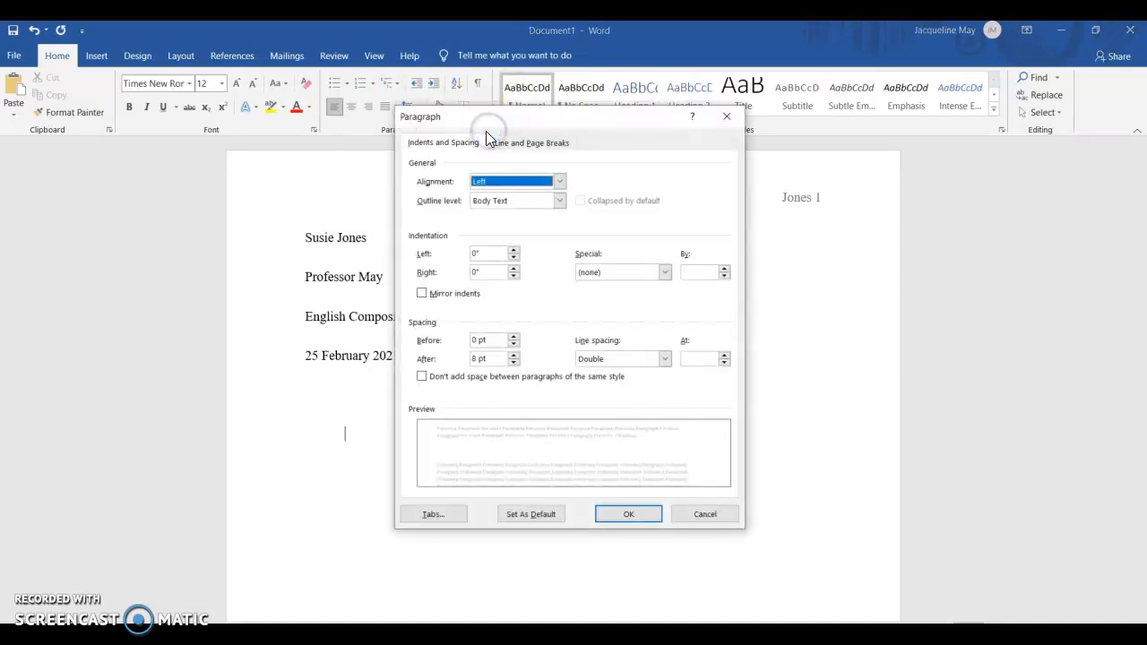
{"action": "left_click", "coordinate": [446, 518]}
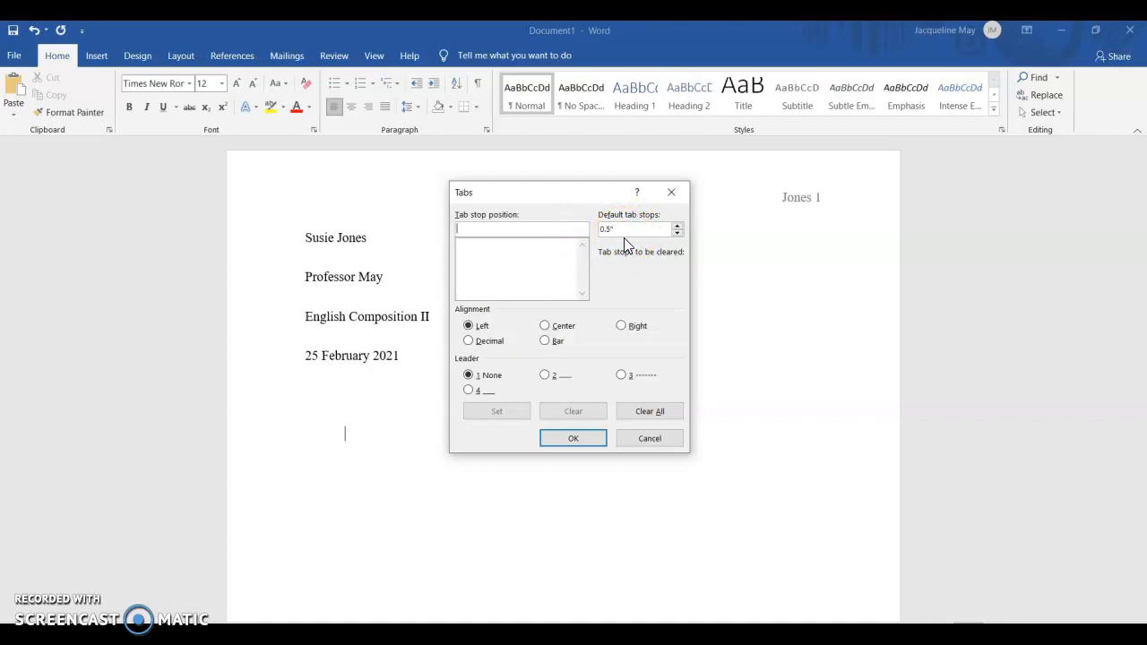
{"action": "left_click", "coordinate": [571, 437]}
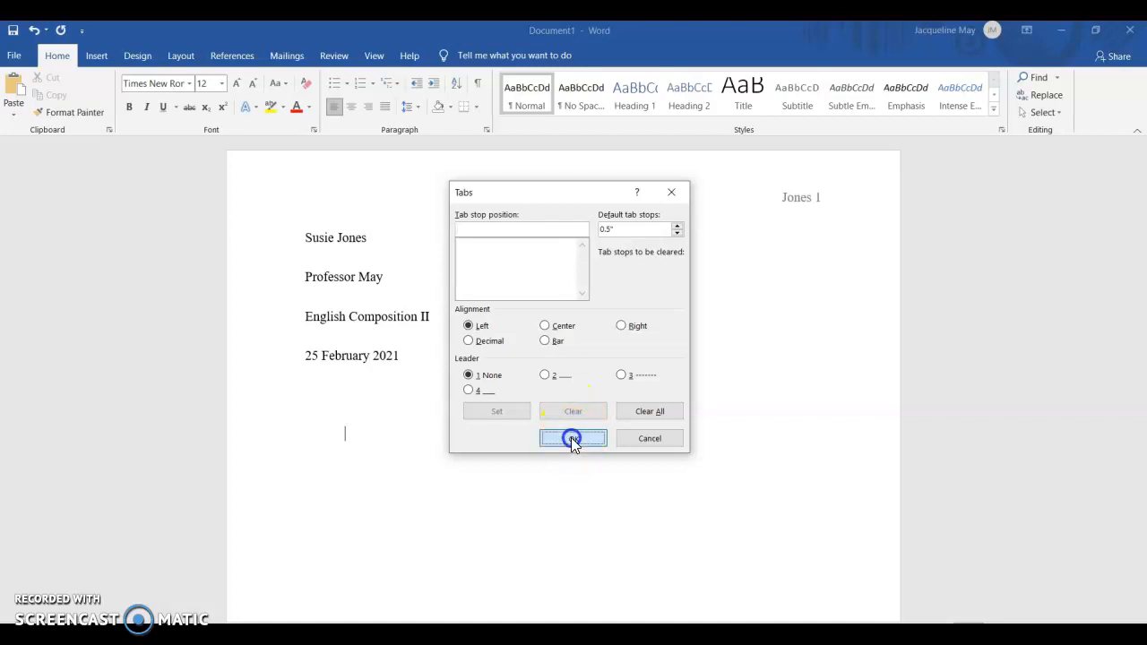
Step: Paste the copied essay body at the indented paragraph below the title, keeping text only
{"action": "right_click", "coordinate": [360, 440]}
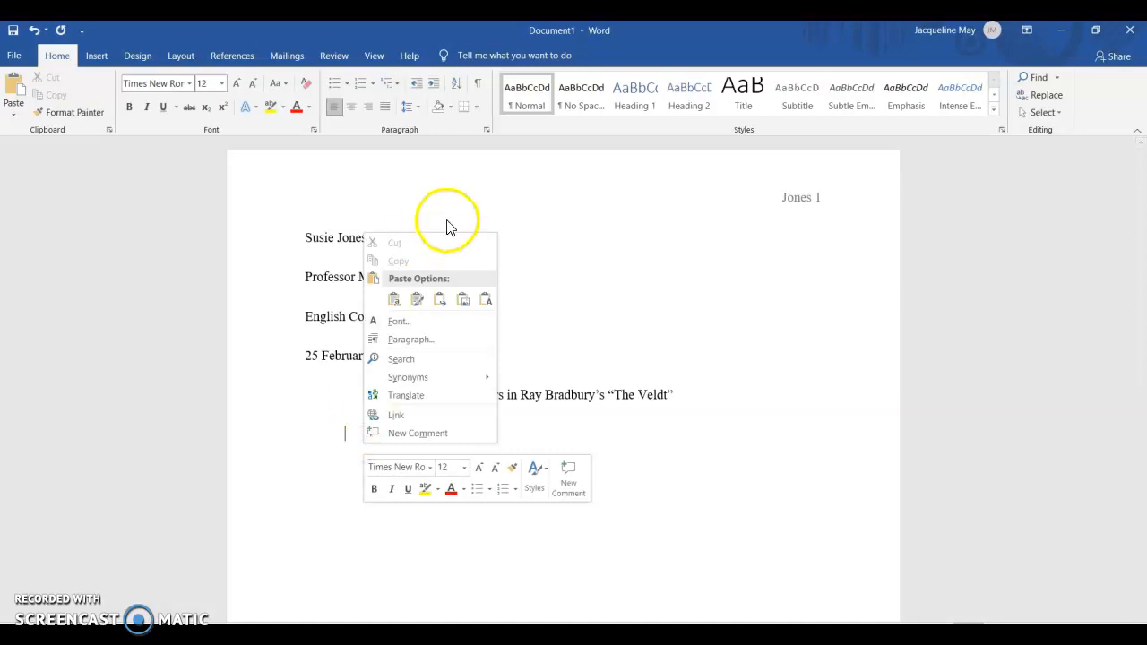
{"action": "left_click", "coordinate": [484, 299]}
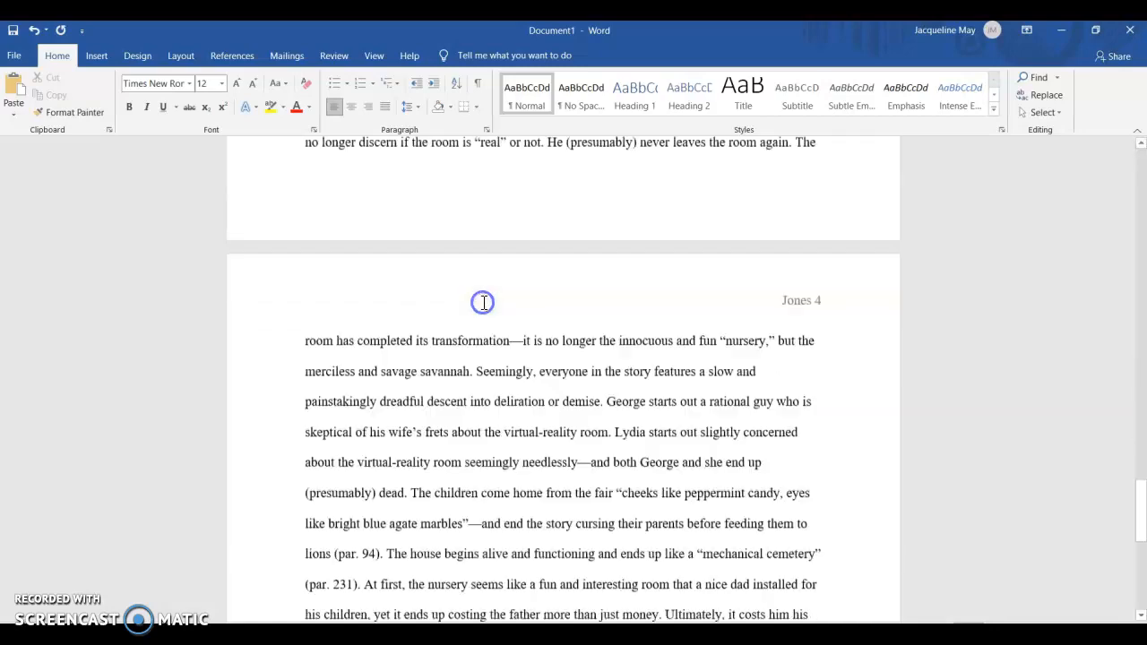
{"action": "left_click_drag", "start_coordinate": [1137, 505], "coordinate": [1110, 188]}
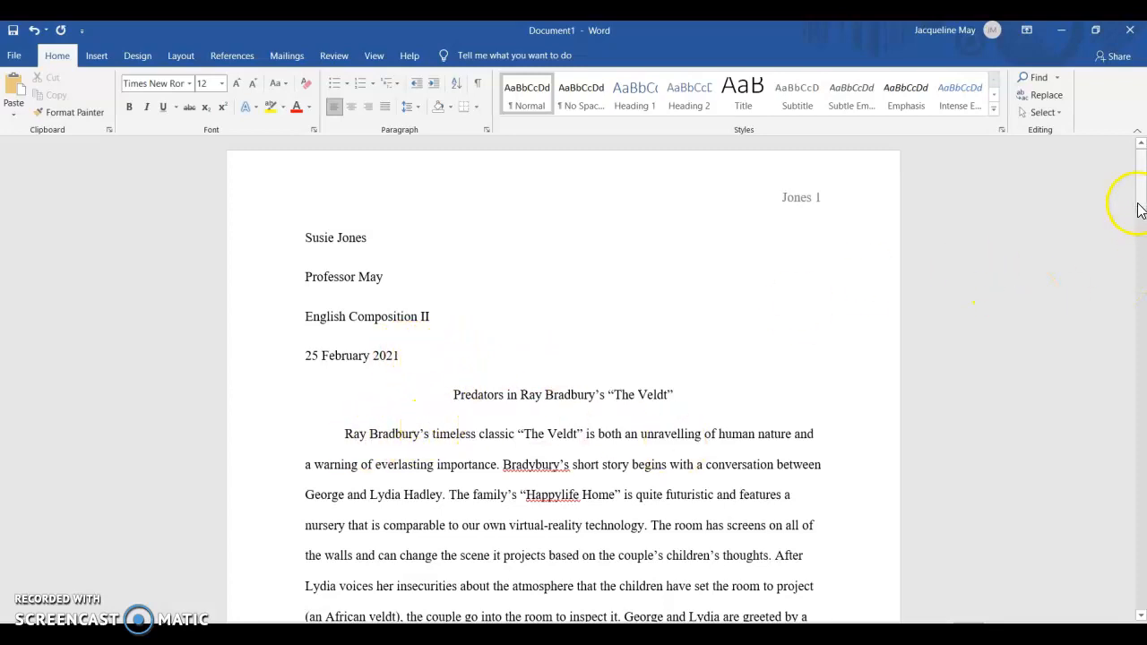
Step: Correct the misspelled “Bradybury's” in the second sentence of the essay to “Bradbury's”
{"action": "left_click_drag", "start_coordinate": [1139, 182], "coordinate": [1141, 206]}
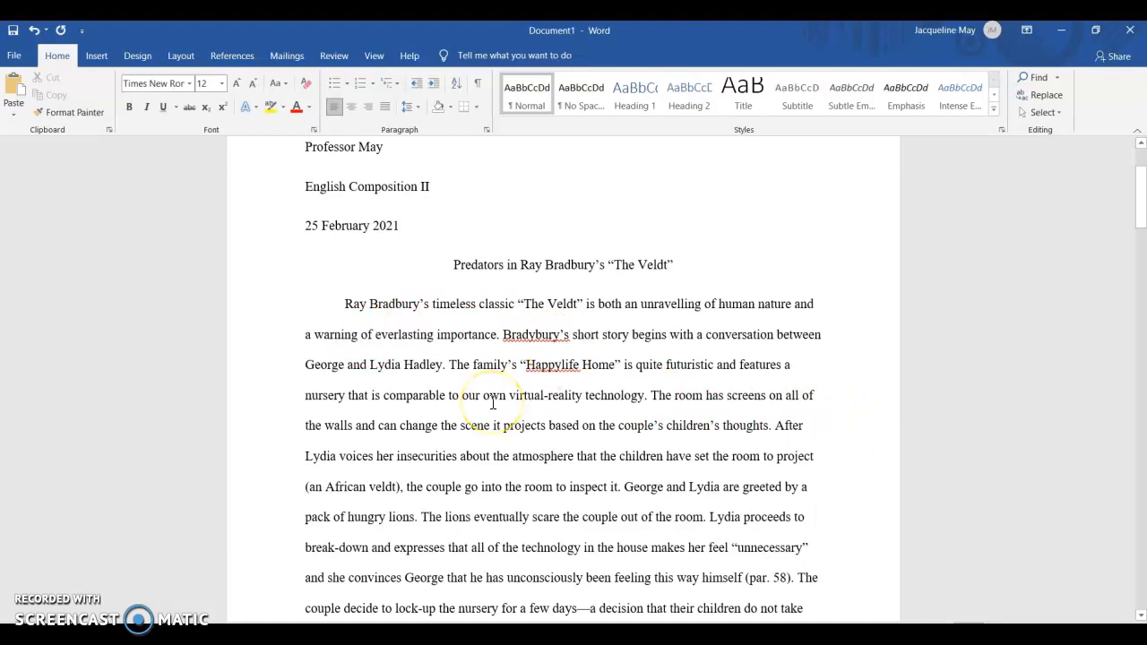
{"action": "left_click", "coordinate": [536, 335]}
{"action": "key", "text": "BackSpace"}
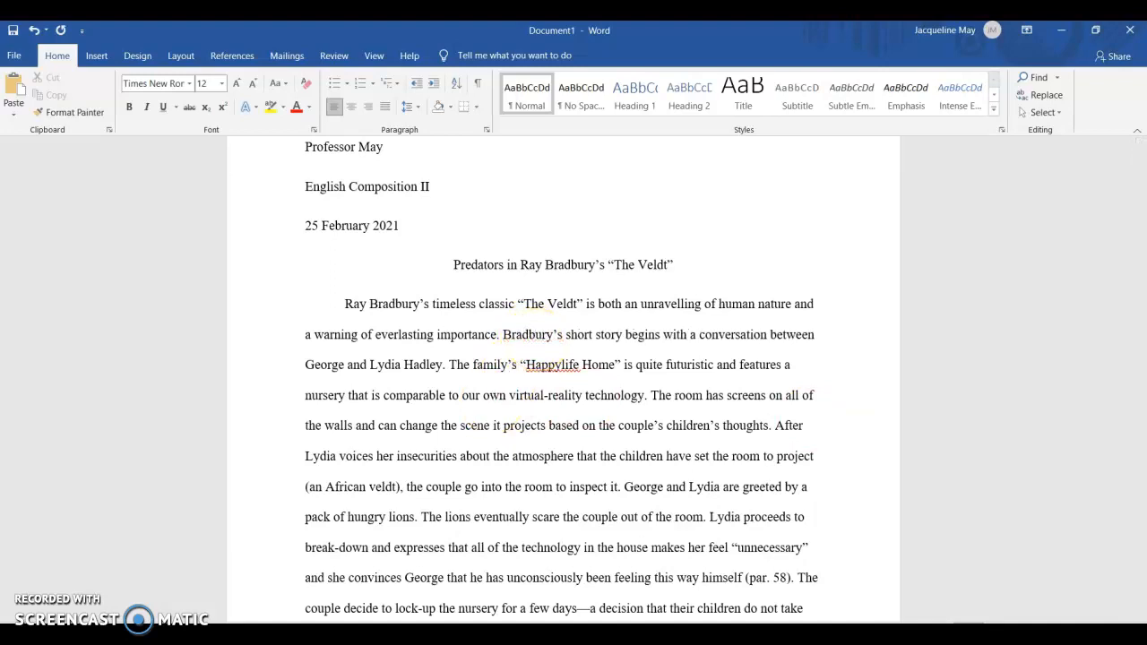
{"action": "left_click", "coordinate": [825, 392]}
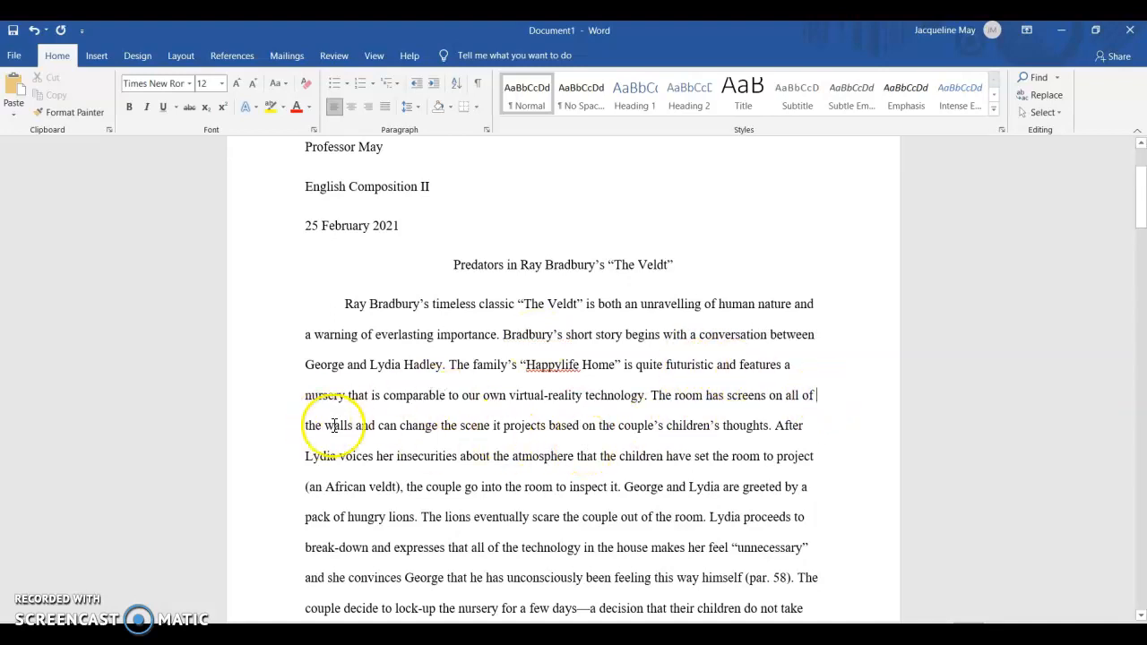